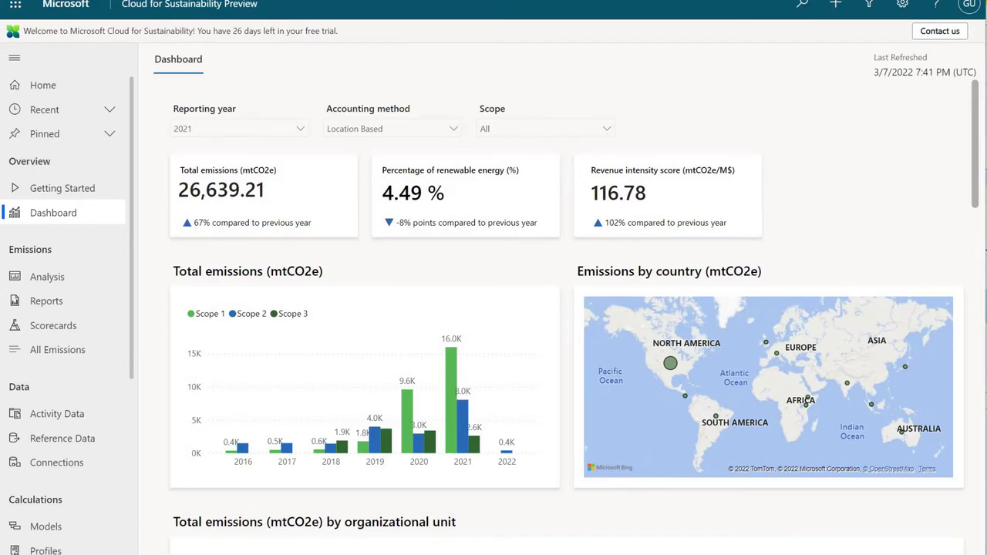
Step: In Data exploration, split Total emissions by Scope, Scope 1 by Emission source, and Fugitive Emissions by Country
{"action": "scroll", "coordinate": [566, 308], "scroll_direction": "down", "scroll_amount": 7}
{"action": "scroll", "coordinate": [566, 309], "scroll_direction": "down", "scroll_amount": 5}
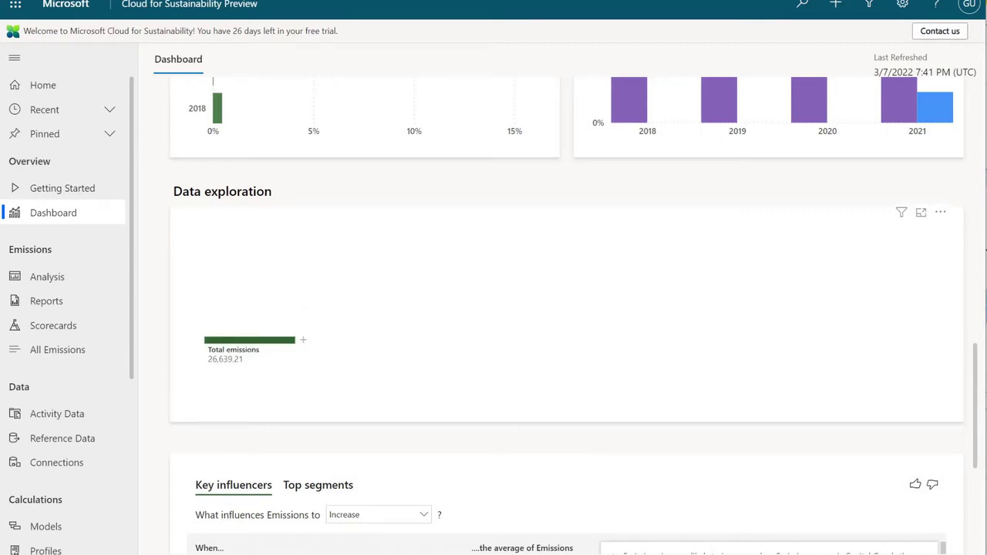
{"action": "left_click", "coordinate": [303, 340]}
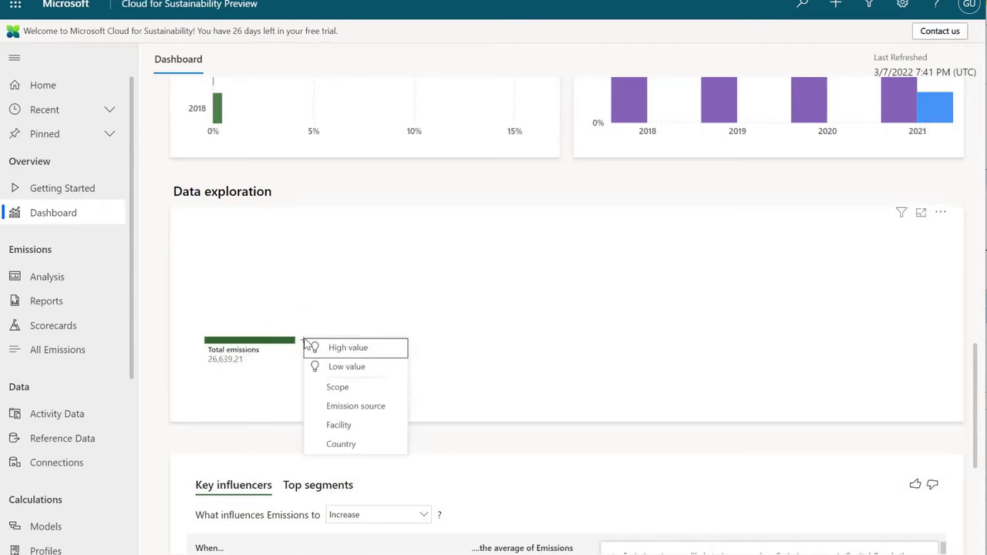
{"action": "left_click", "coordinate": [359, 393]}
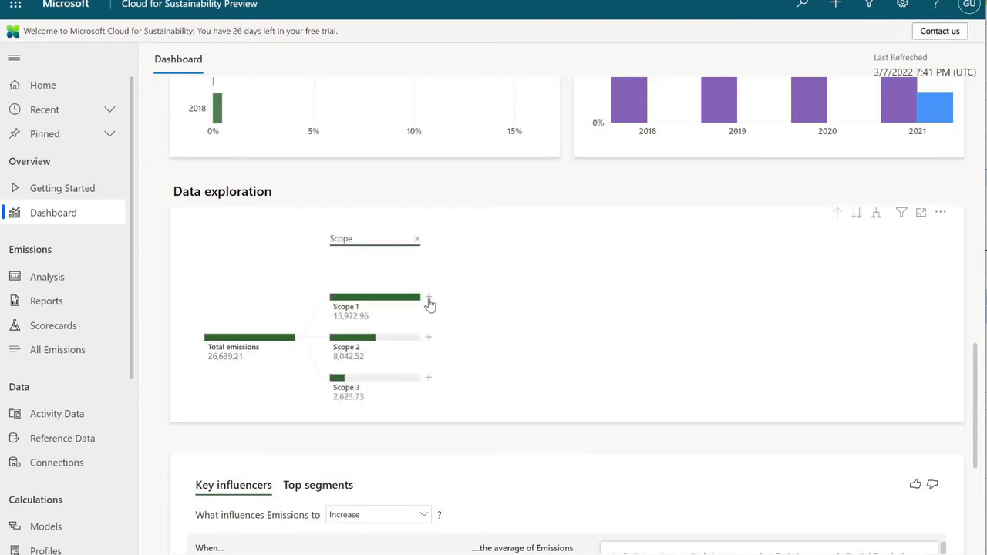
{"action": "left_click", "coordinate": [429, 300]}
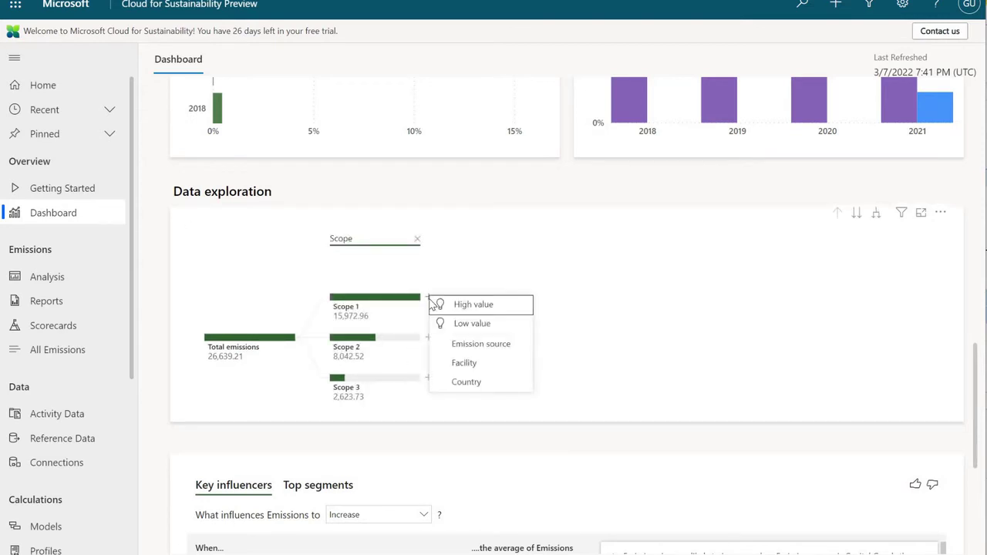
{"action": "left_click", "coordinate": [486, 345]}
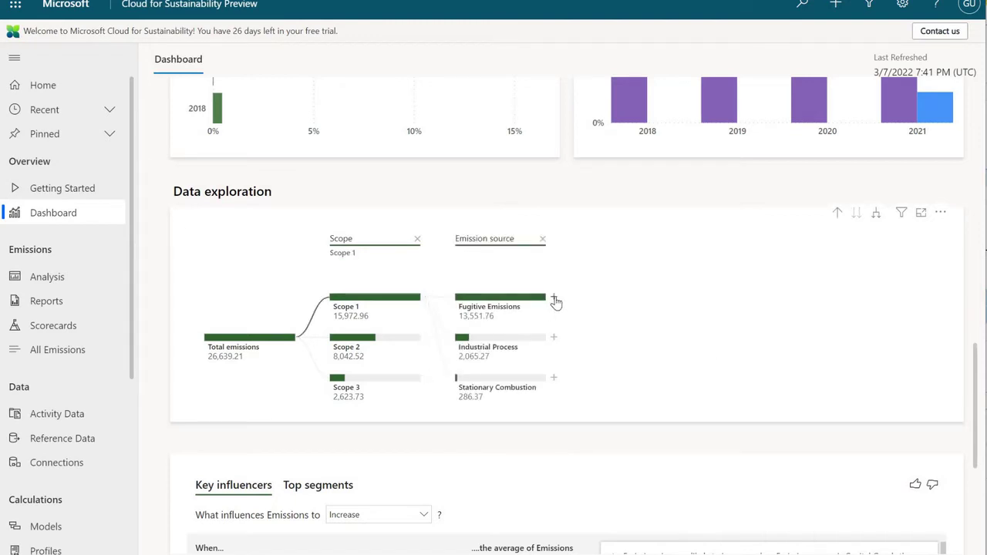
{"action": "left_click", "coordinate": [555, 301]}
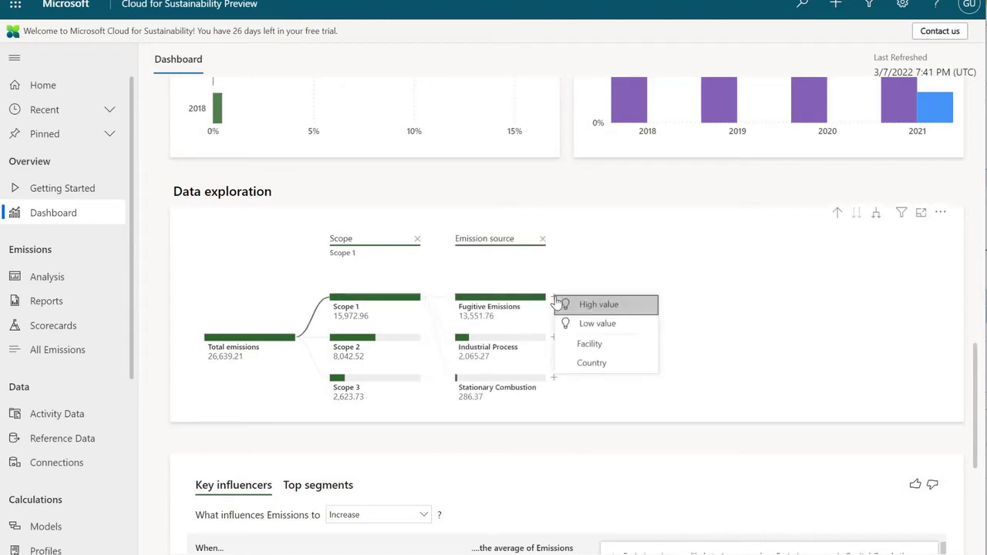
{"action": "left_click", "coordinate": [591, 363]}
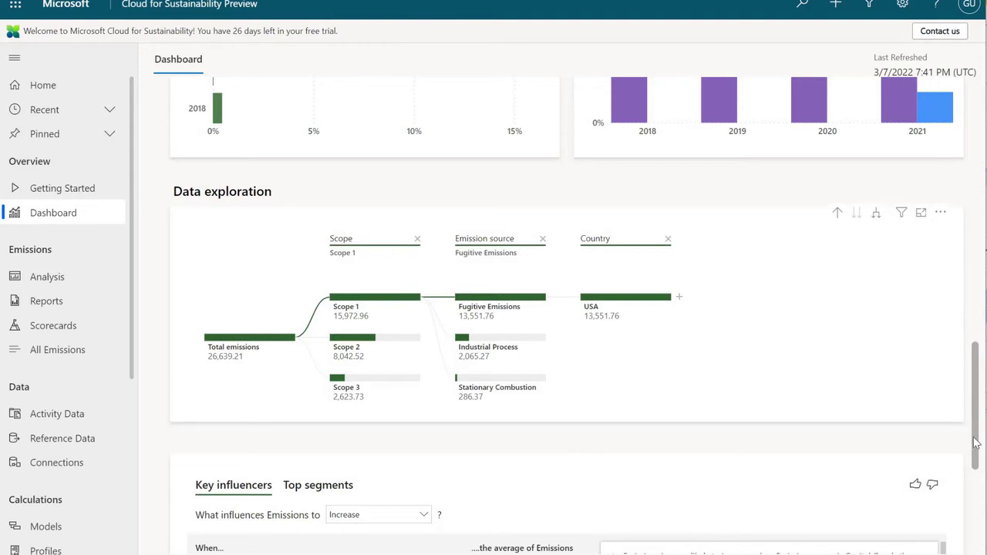
{"action": "scroll", "coordinate": [974, 447], "scroll_direction": "down", "scroll_amount": 4}
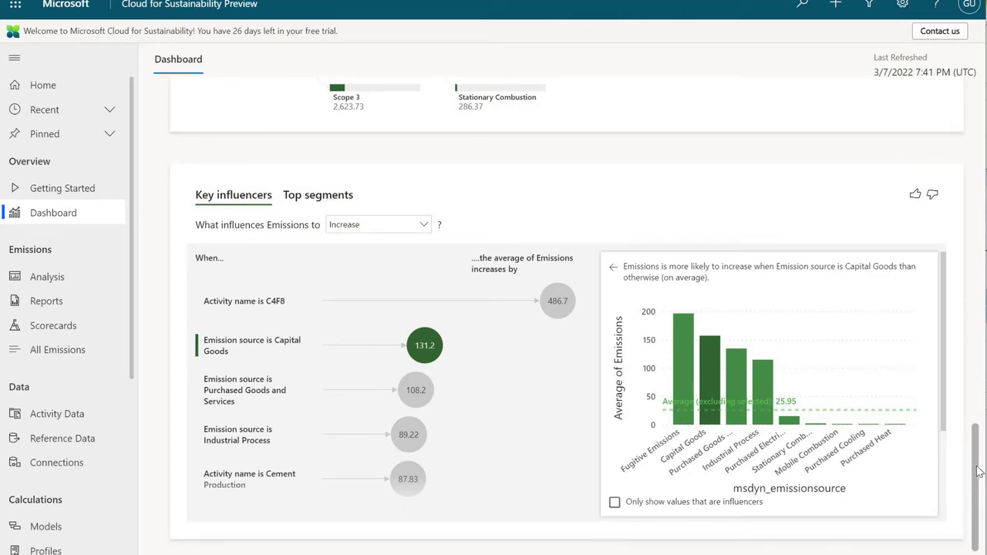
Step: Review the key influencers, where Capital Goods raises average emissions by 131.2
{"action": "scroll", "coordinate": [976, 291], "scroll_direction": "up", "scroll_amount": 15}
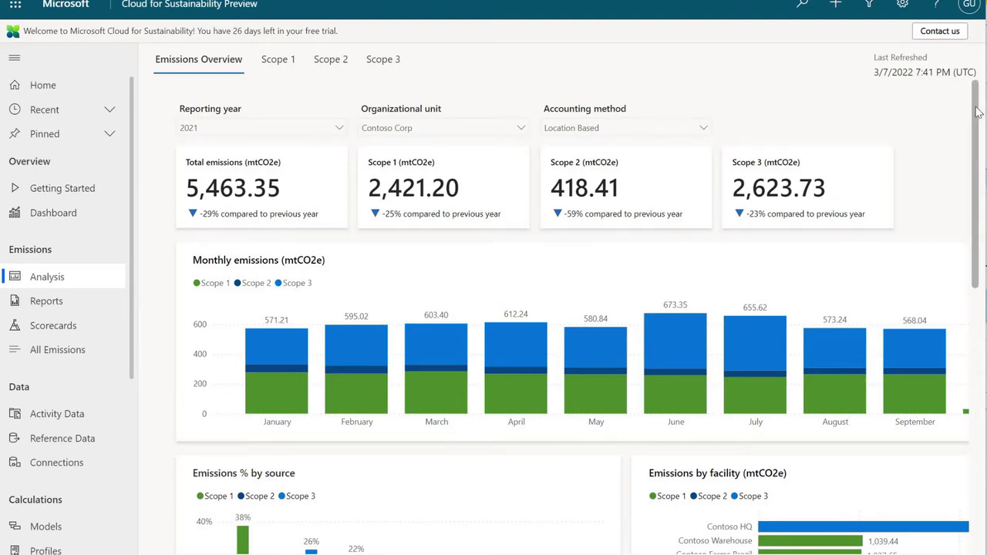
{"action": "left_click_drag", "start_coordinate": [978, 108], "coordinate": [979, 238]}
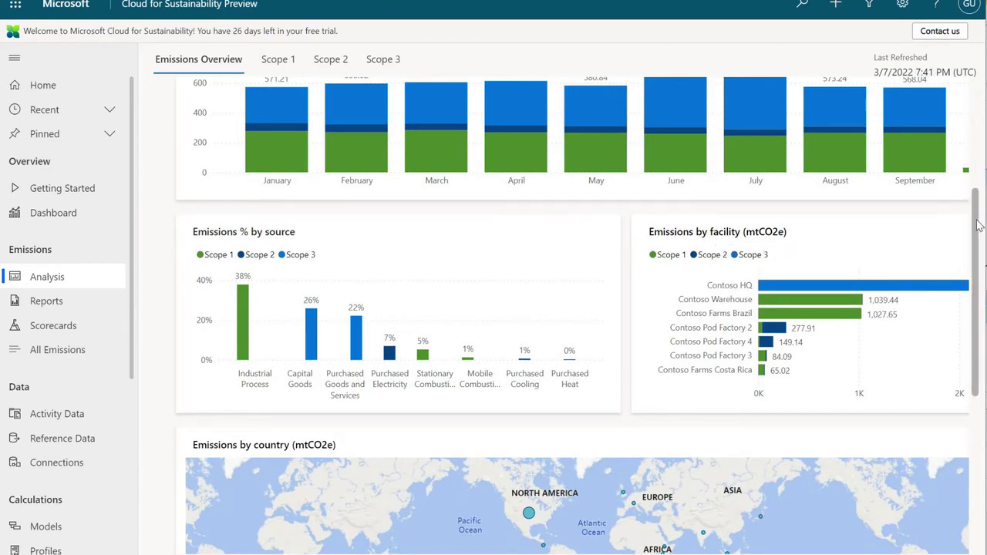
{"action": "left_click_drag", "start_coordinate": [977, 225], "coordinate": [978, 415]}
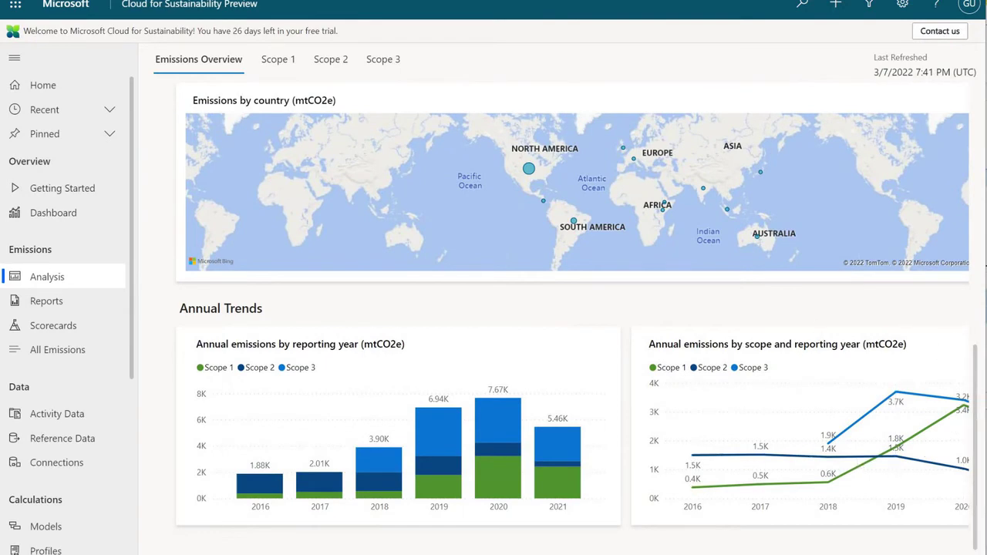
{"action": "left_click_drag", "start_coordinate": [981, 454], "coordinate": [980, 185]}
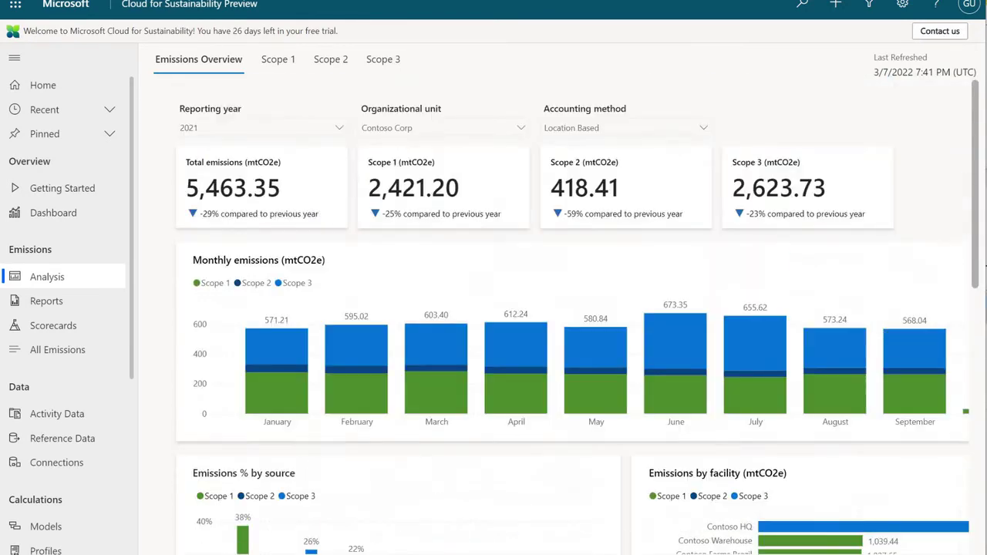
Step: Switch to the Scope 1 emissions analysis and scroll through its charts
{"action": "left_click", "coordinate": [280, 62]}
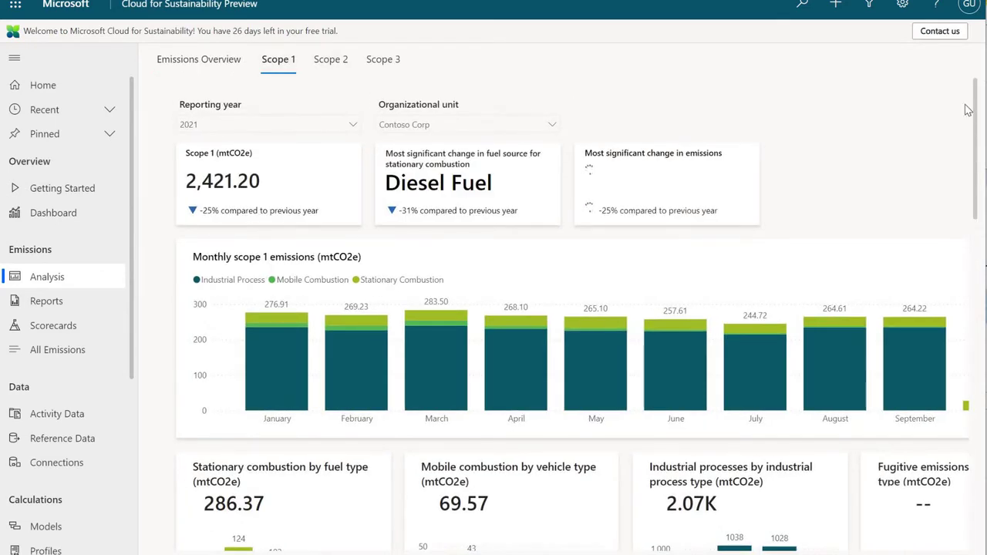
{"action": "left_click_drag", "start_coordinate": [975, 135], "coordinate": [978, 259]}
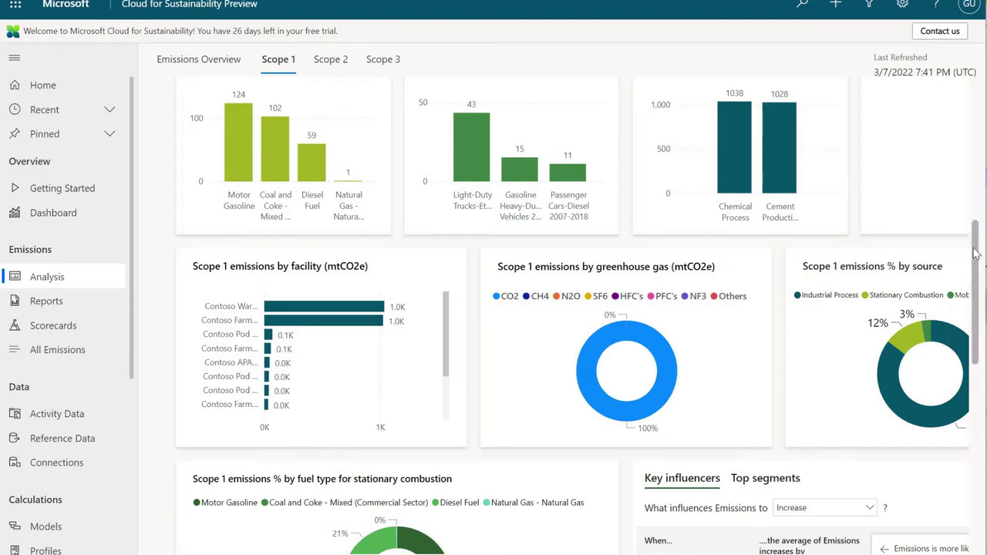
{"action": "left_click_drag", "start_coordinate": [975, 254], "coordinate": [974, 327]}
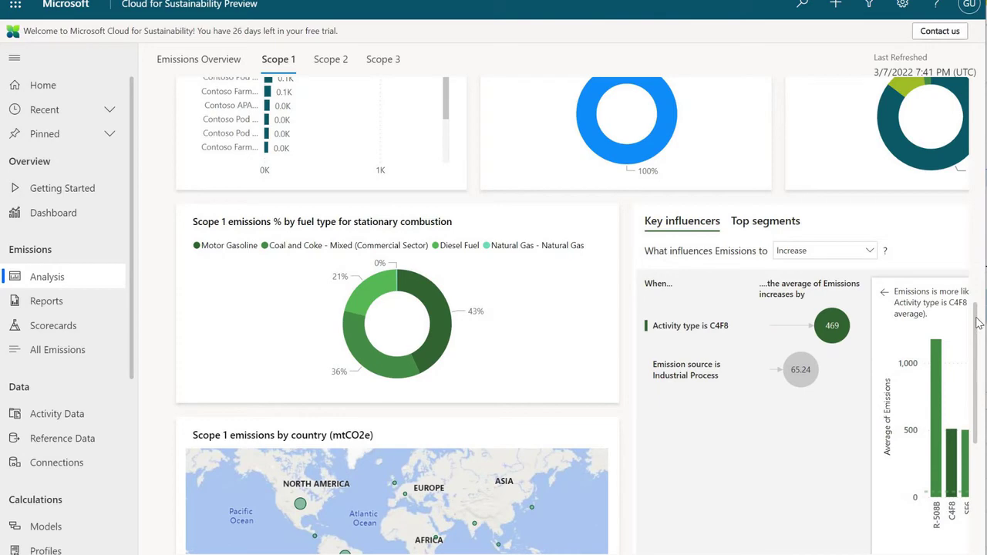
{"action": "left_click_drag", "start_coordinate": [978, 324], "coordinate": [974, 79]}
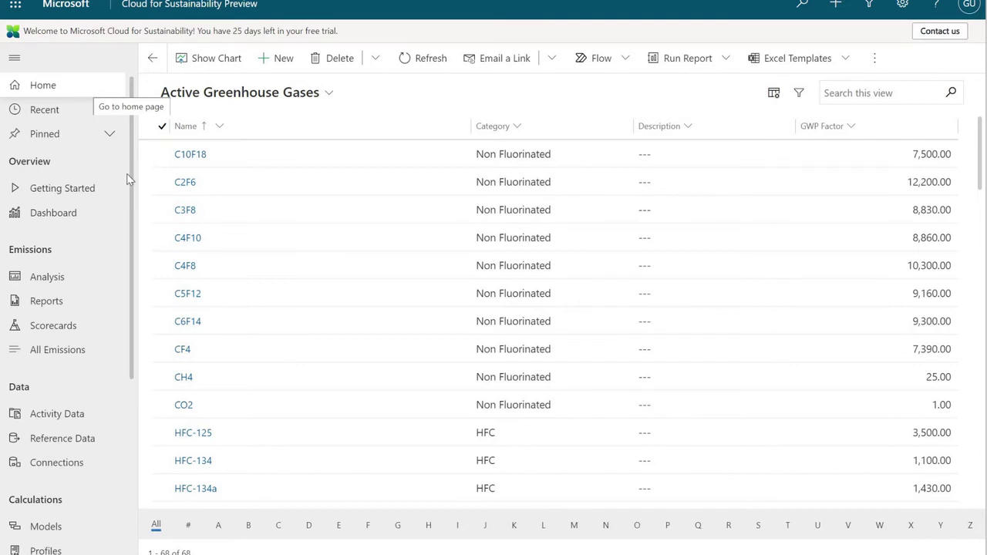
Step: Sort the active greenhouse gases by GWP Factor highest to lowest, then view the emission factor libraries
{"action": "scroll", "coordinate": [135, 284], "scroll_direction": "down", "scroll_amount": 1}
{"action": "scroll", "coordinate": [136, 285], "scroll_direction": "down", "scroll_amount": 3}
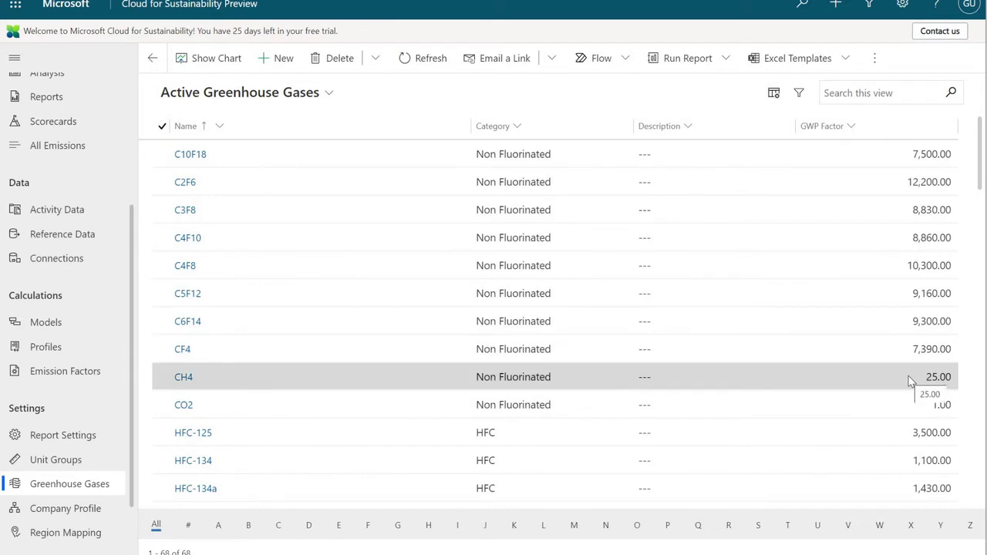
{"action": "left_click", "coordinate": [849, 131]}
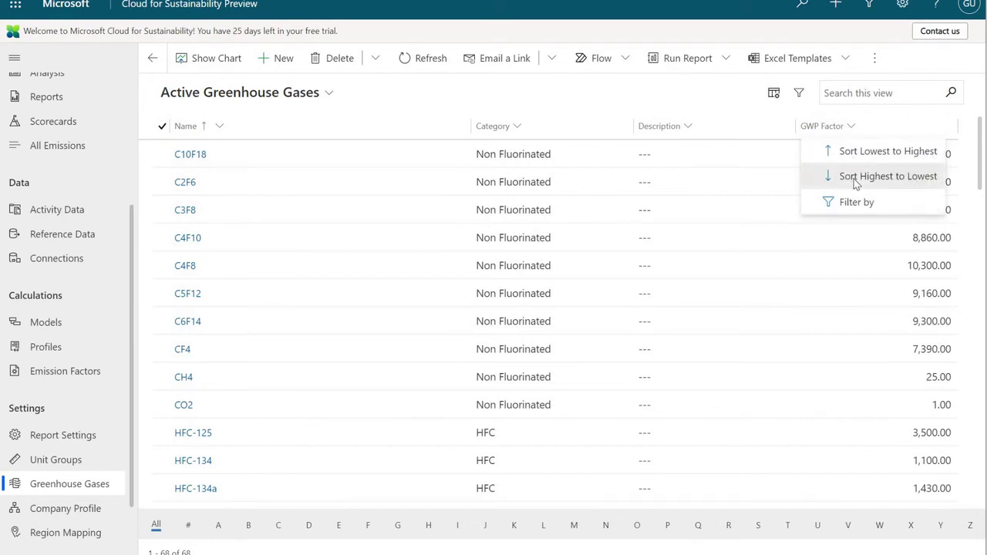
{"action": "left_click", "coordinate": [854, 182]}
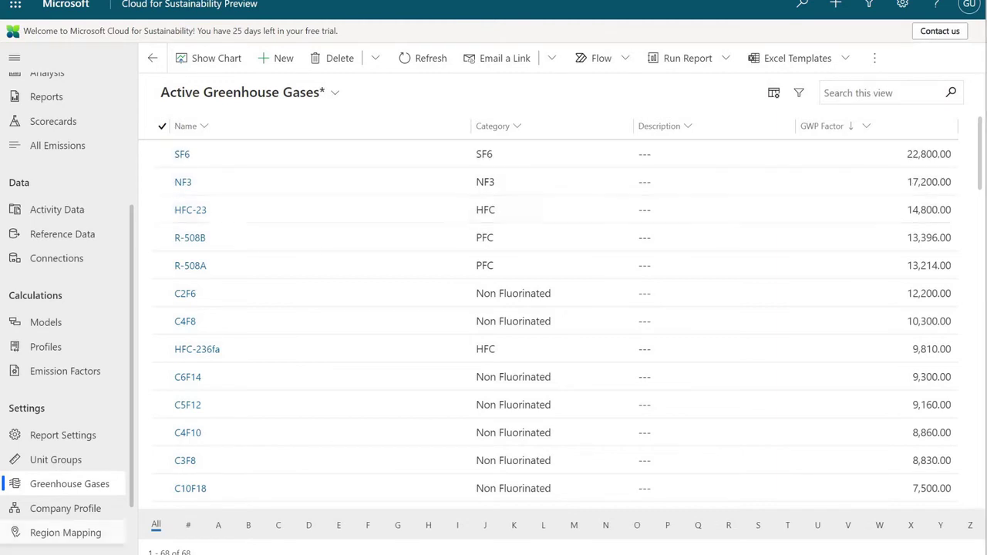
{"action": "left_click", "coordinate": [60, 381]}
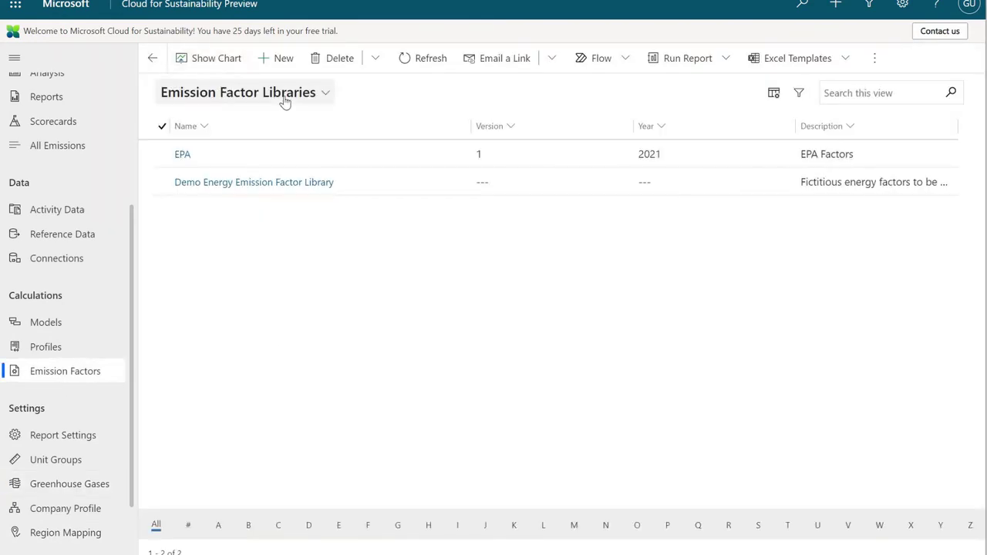
Step: Open the EPA library's emission factors and open the SRMW (SERC Midwest) record
{"action": "left_click", "coordinate": [272, 190]}
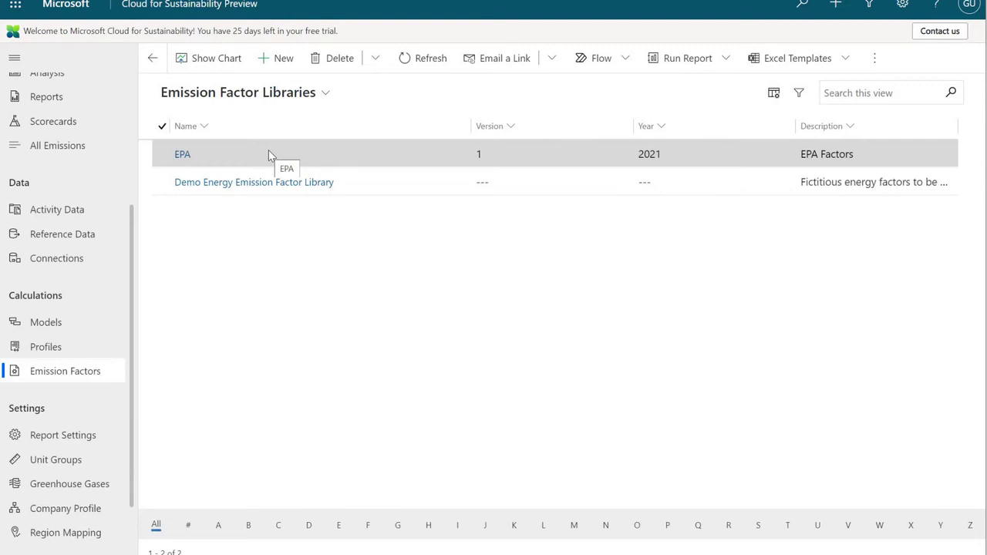
{"action": "left_click", "coordinate": [268, 153]}
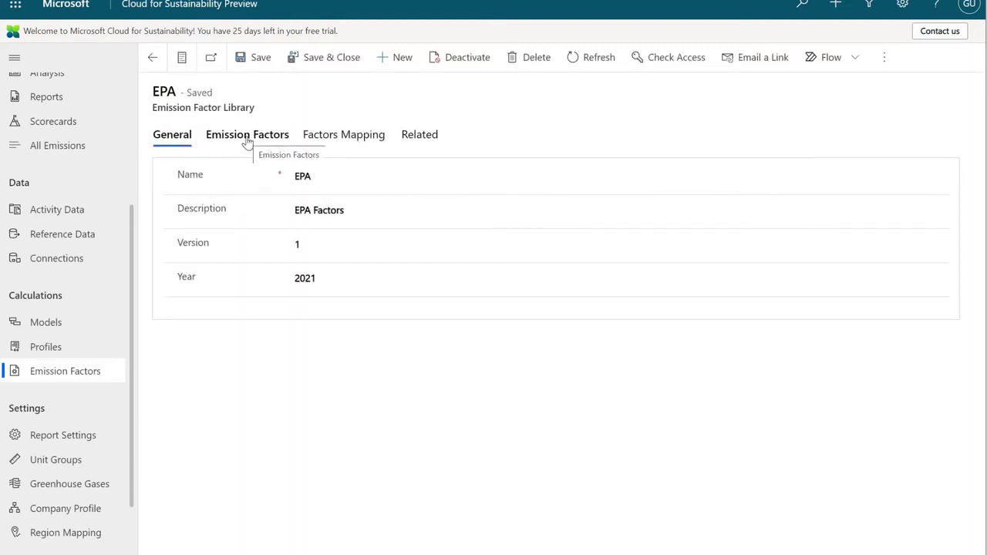
{"action": "left_click", "coordinate": [247, 139]}
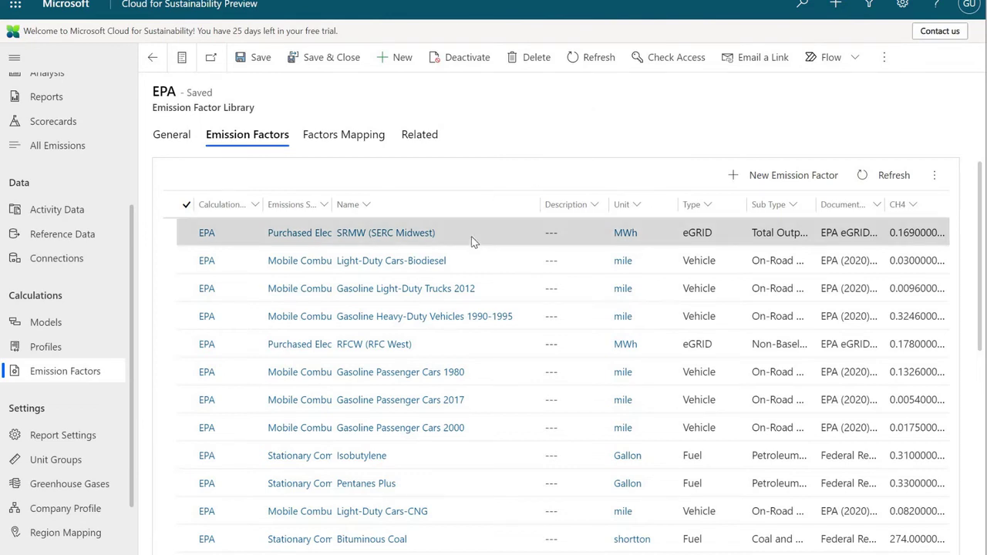
{"action": "left_click", "coordinate": [448, 239]}
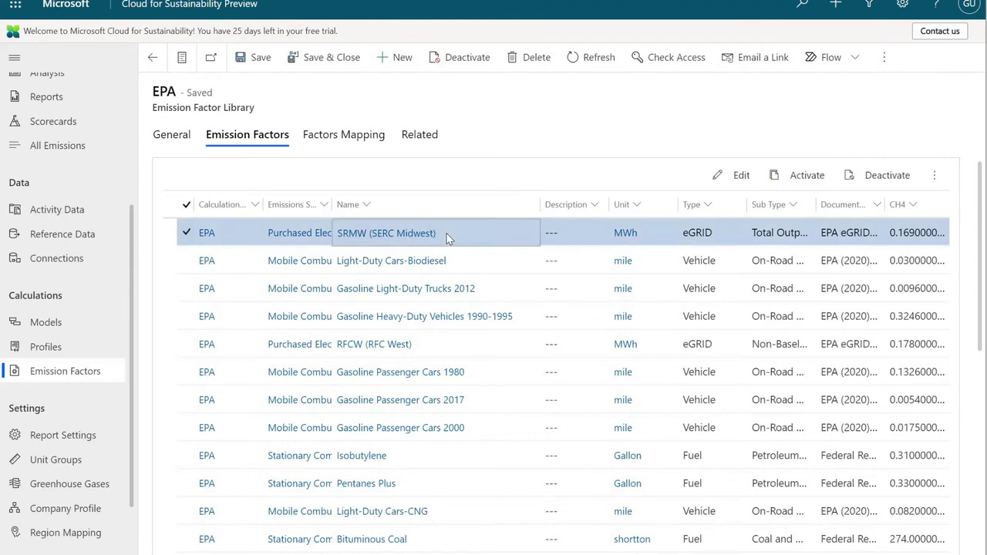
{"action": "double_click", "coordinate": [448, 239]}
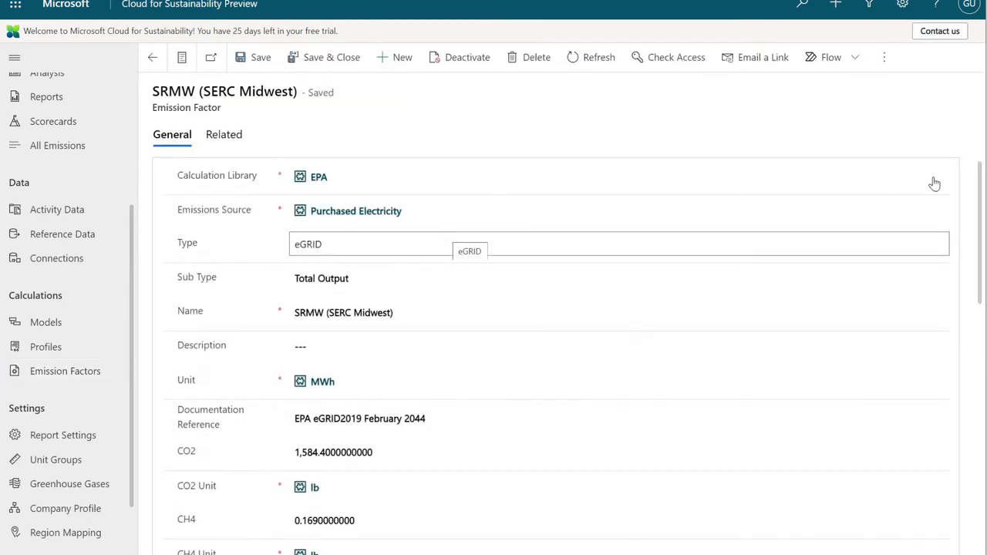
Step: Check the SRMW General tab values: CO2 1,584.40 lb, CH4 0.169 and N2O 0.025 lb
{"action": "left_click_drag", "start_coordinate": [982, 215], "coordinate": [981, 237]}
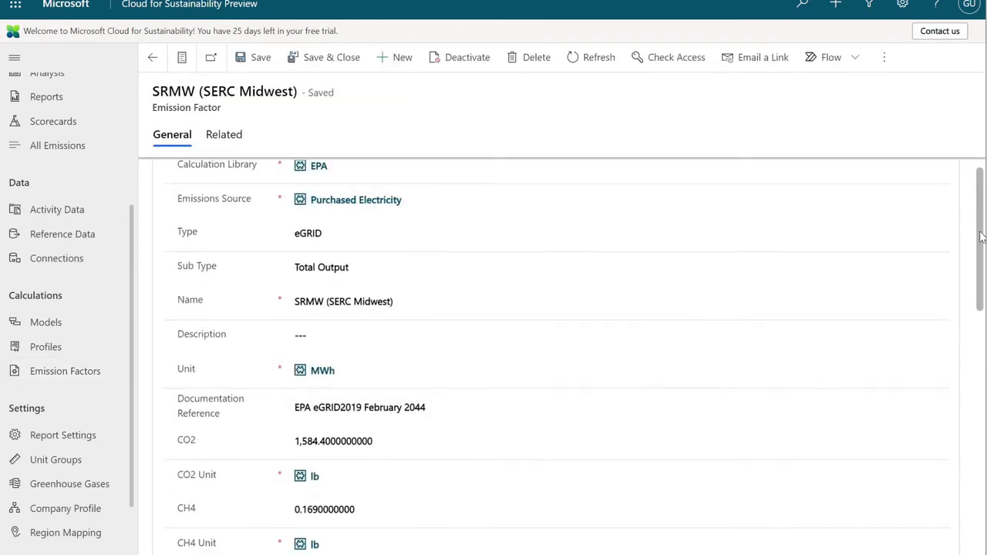
{"action": "scroll", "coordinate": [849, 252], "scroll_direction": "down", "scroll_amount": 2}
{"action": "left_click", "coordinate": [456, 278]}
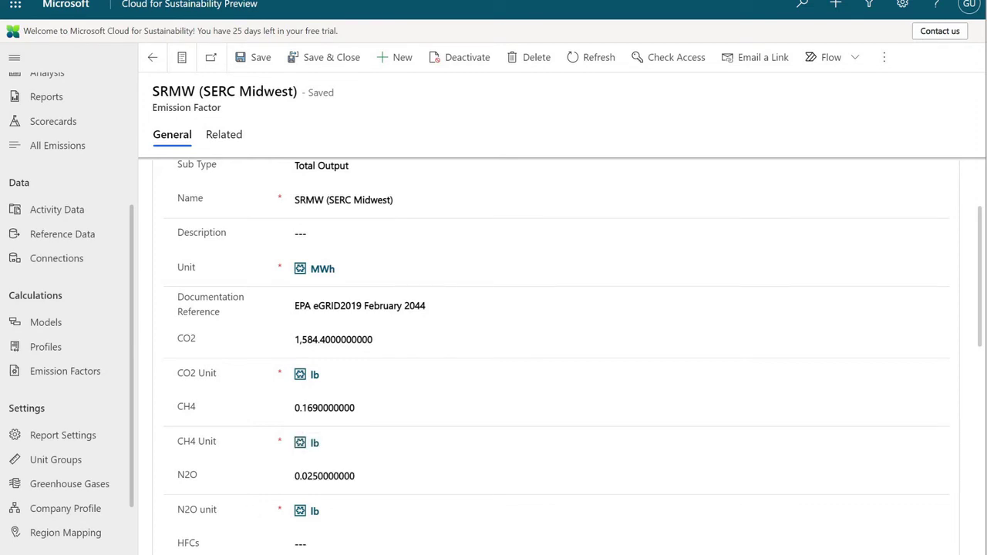
{"action": "scroll", "coordinate": [555, 355], "scroll_direction": "up", "scroll_amount": 2}
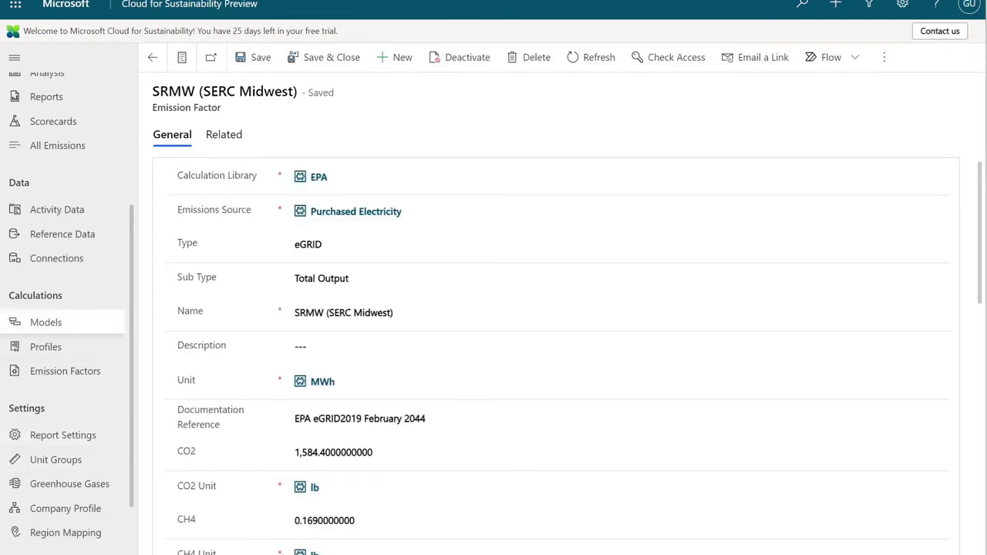
Step: View the Purchased Electricity: Location-Based model's Electricity * EF (Facility) report details, then go to Data Connections
{"action": "left_click", "coordinate": [55, 326]}
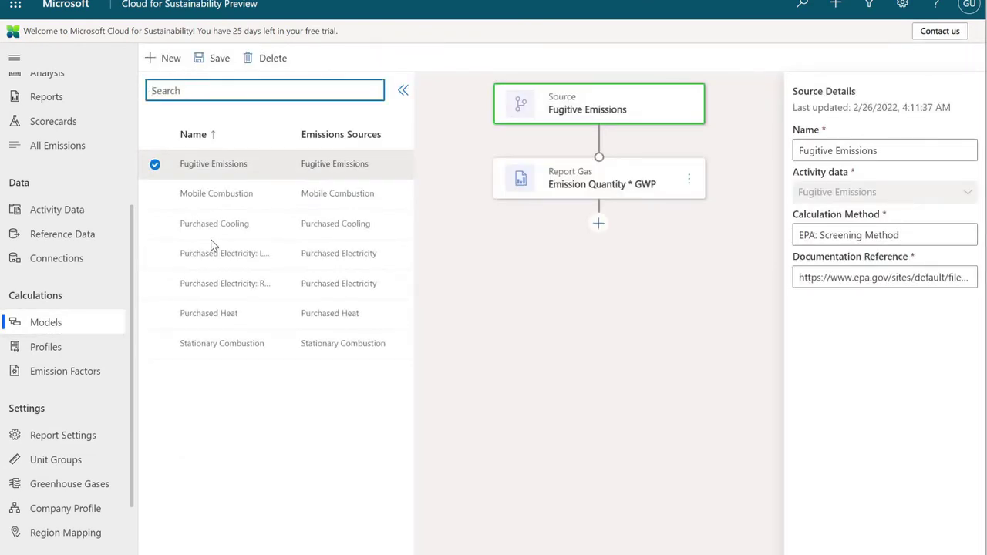
{"action": "left_click", "coordinate": [301, 260]}
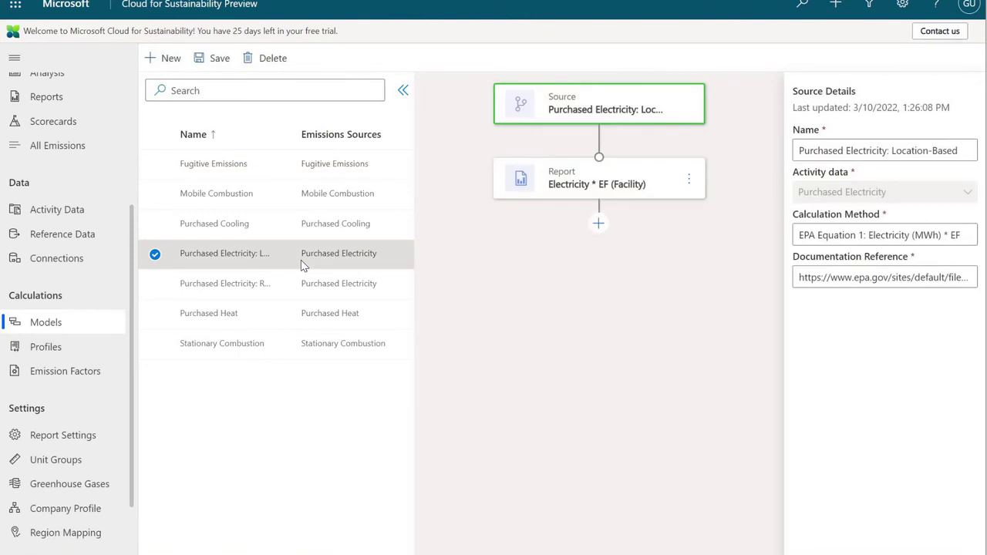
{"action": "left_click", "coordinate": [645, 178]}
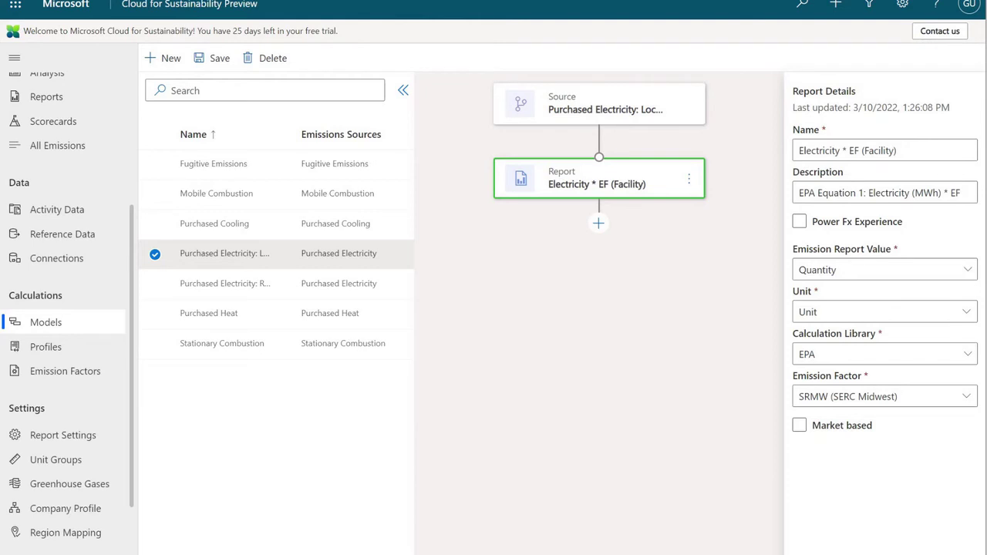
{"action": "scroll", "coordinate": [65, 308], "scroll_direction": "up", "scroll_amount": 2}
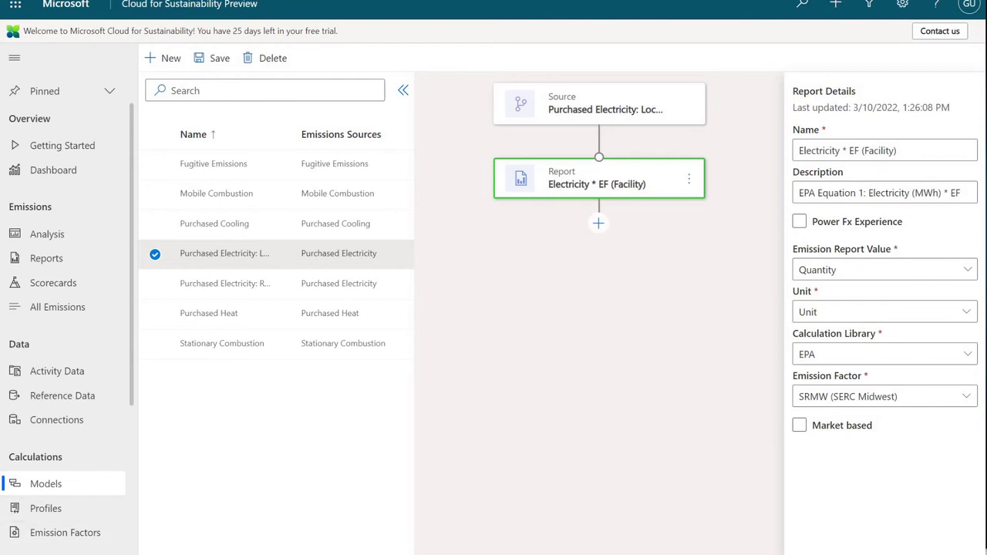
{"action": "left_click", "coordinate": [56, 419]}
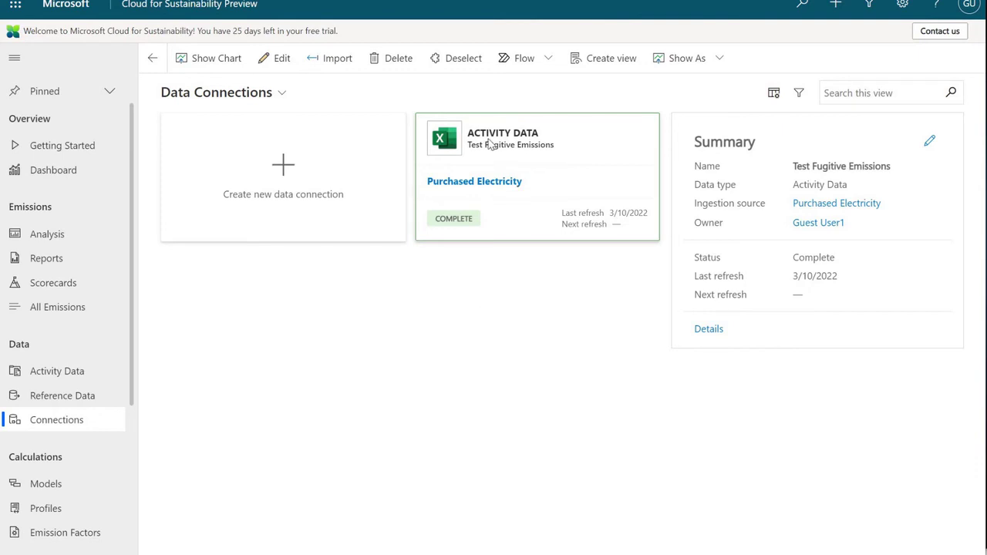
Step: Start a new data connection from the Create new data connection tile
{"action": "left_click", "coordinate": [284, 169]}
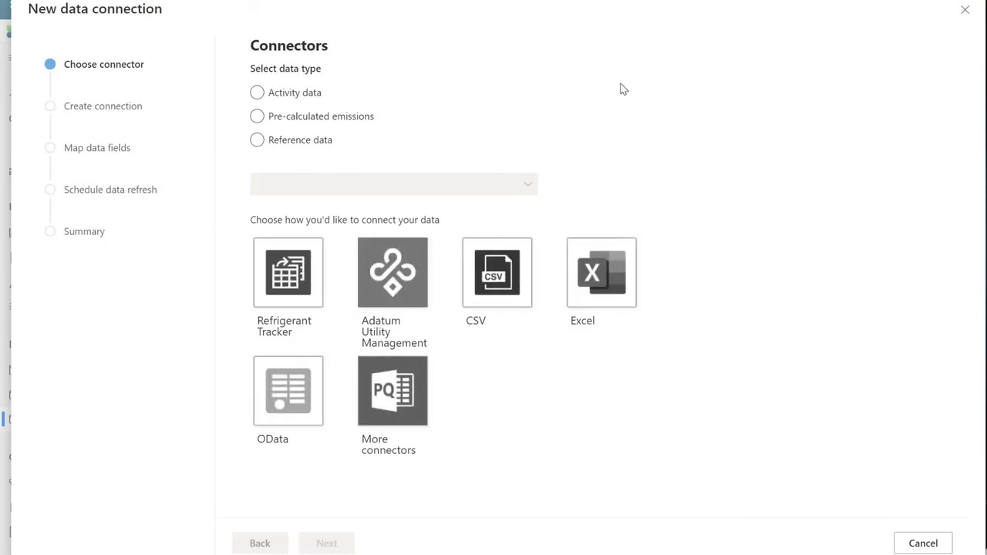
Step: Try each data type, settle on Activity data with Purchased Electricity, then cancel the unsaved connection
{"action": "left_click", "coordinate": [257, 92]}
{"action": "left_click", "coordinate": [259, 142]}
{"action": "left_click", "coordinate": [270, 122]}
{"action": "left_click", "coordinate": [299, 95]}
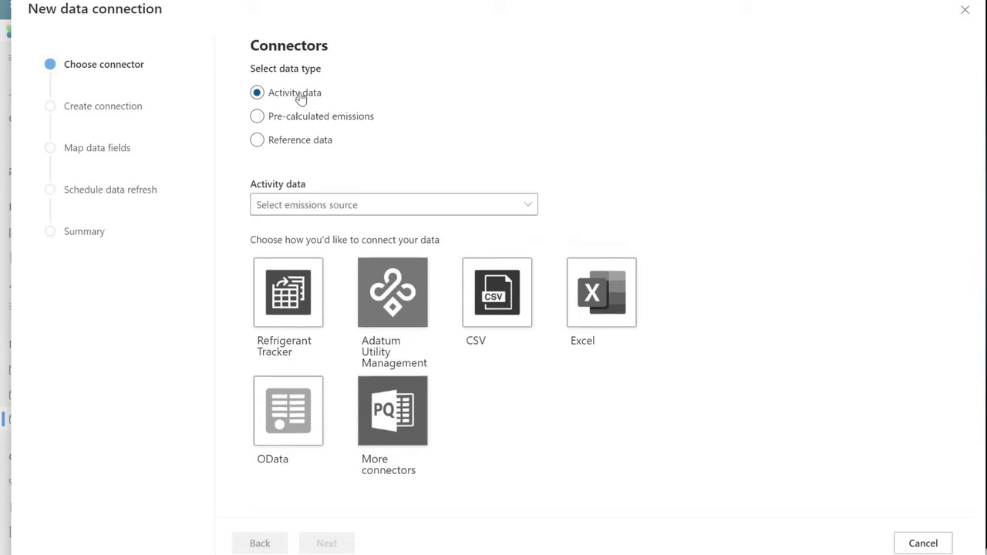
{"action": "left_click", "coordinate": [524, 215]}
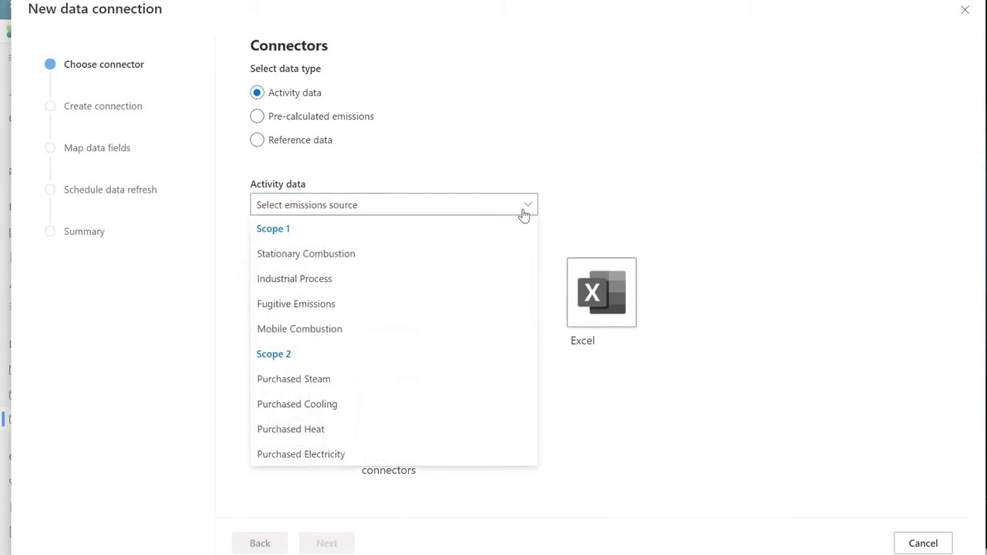
{"action": "left_click", "coordinate": [392, 455]}
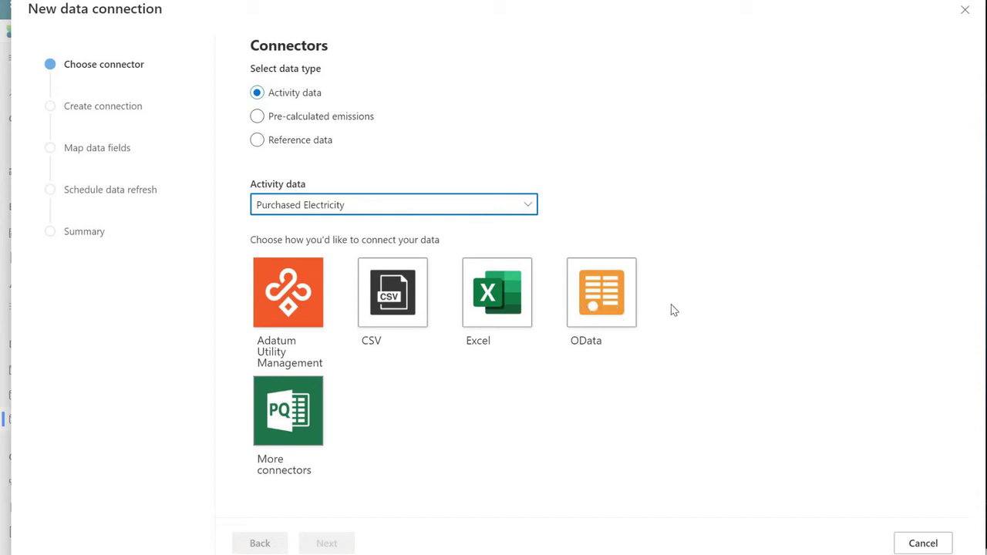
{"action": "left_click", "coordinate": [927, 545]}
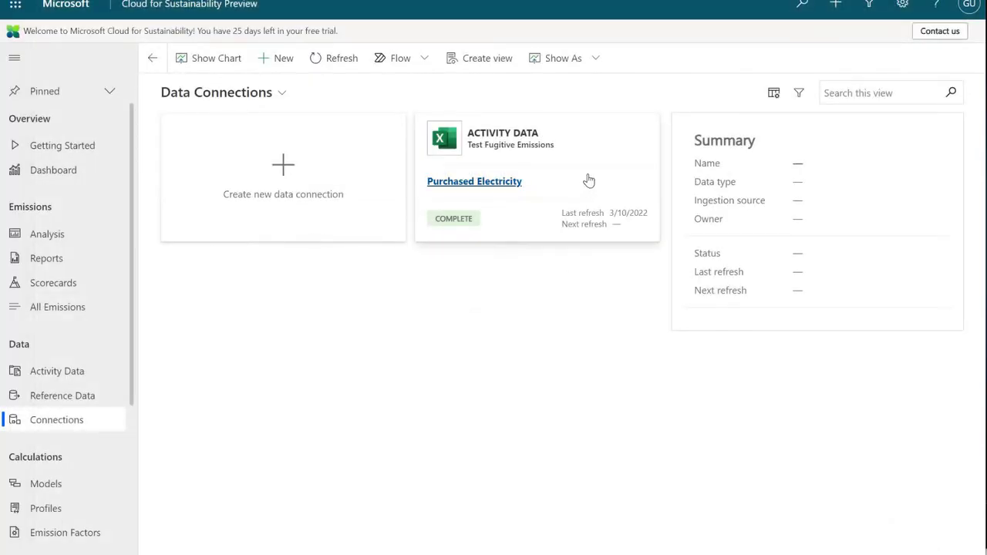
Step: Edit the Test Fugitive Emissions connection, review its Power Query table, and continue to Map data fields
{"action": "left_click", "coordinate": [589, 179]}
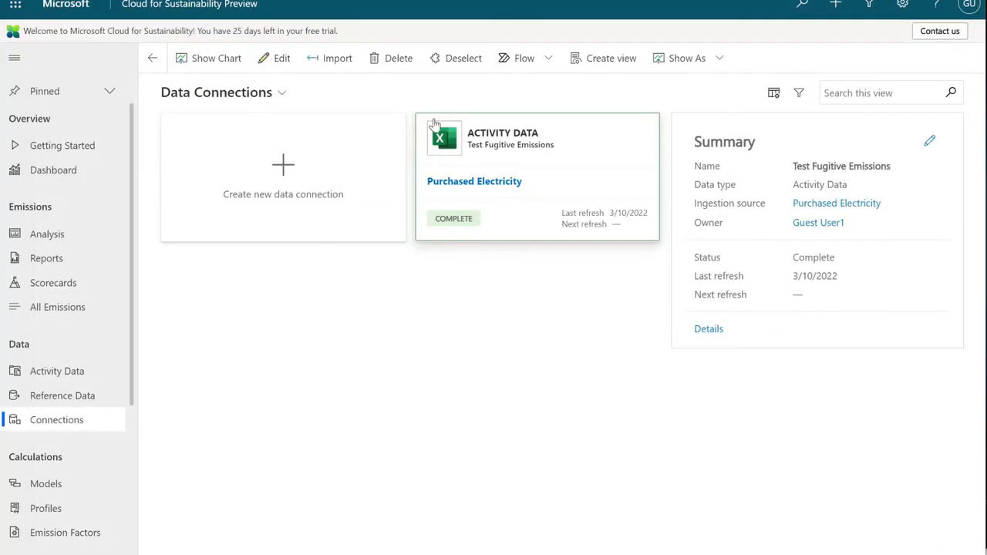
{"action": "left_click", "coordinate": [271, 60]}
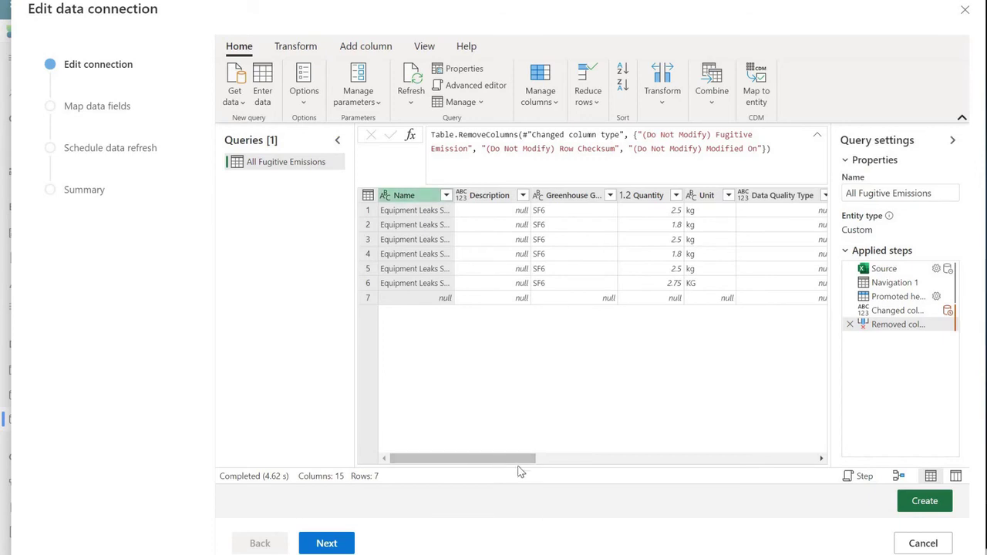
{"action": "scroll", "coordinate": [586, 476], "scroll_direction": "right", "scroll_amount": 6}
{"action": "scroll", "coordinate": [443, 487], "scroll_direction": "left", "scroll_amount": 6}
{"action": "left_click", "coordinate": [327, 544]}
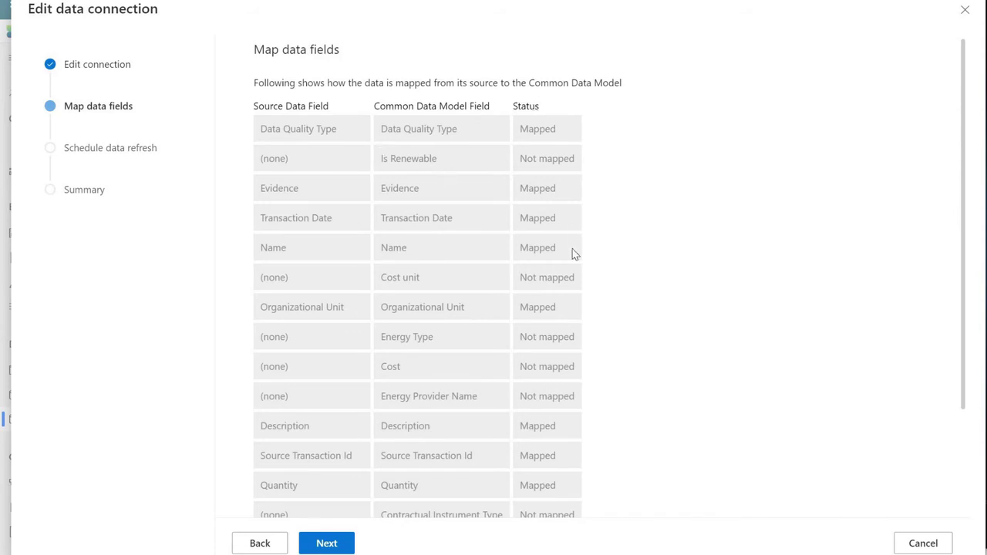
Step: Save the Test Fugitive Emissions connection with automatic refresh every 1 day, then go to Calculation Profiles
{"action": "left_click", "coordinate": [336, 546]}
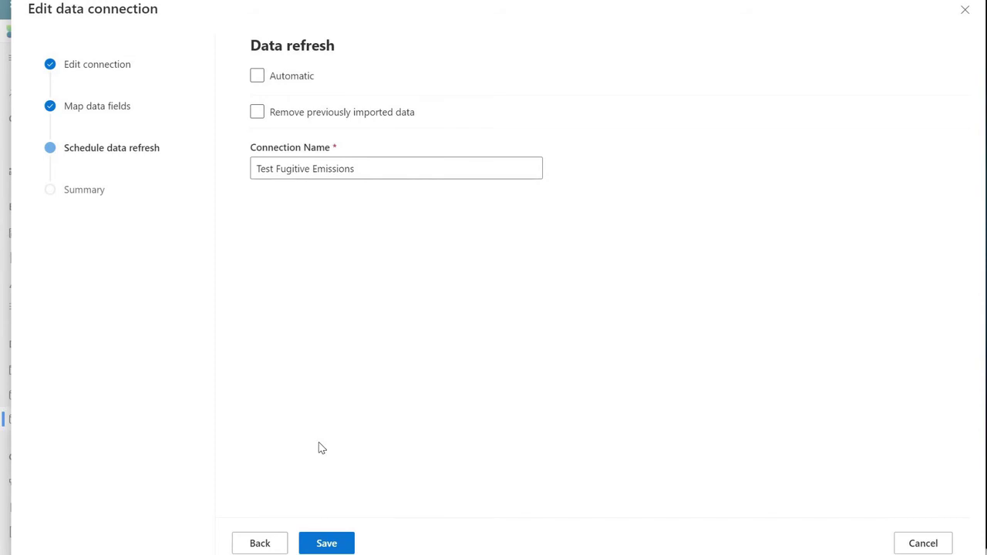
{"action": "left_click", "coordinate": [258, 76]}
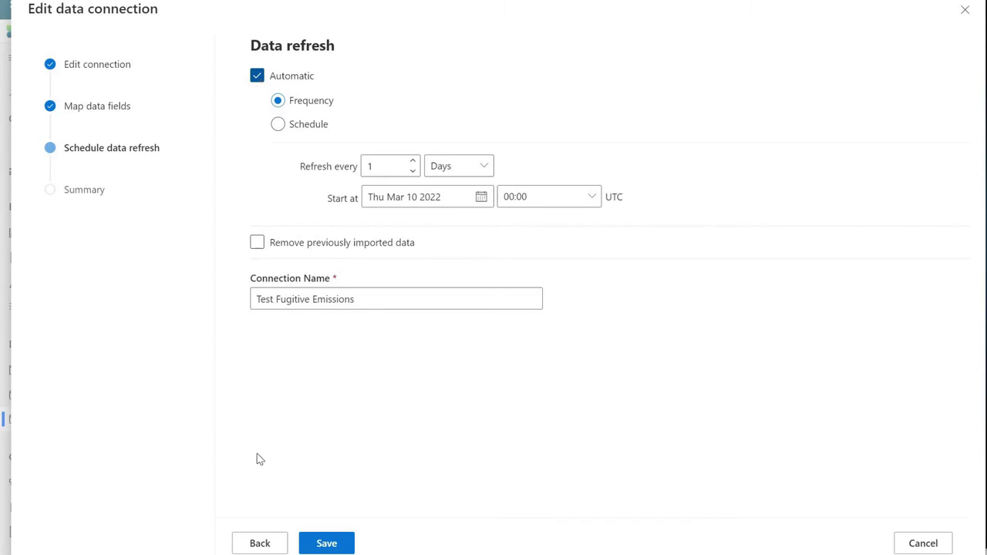
{"action": "left_click", "coordinate": [326, 544]}
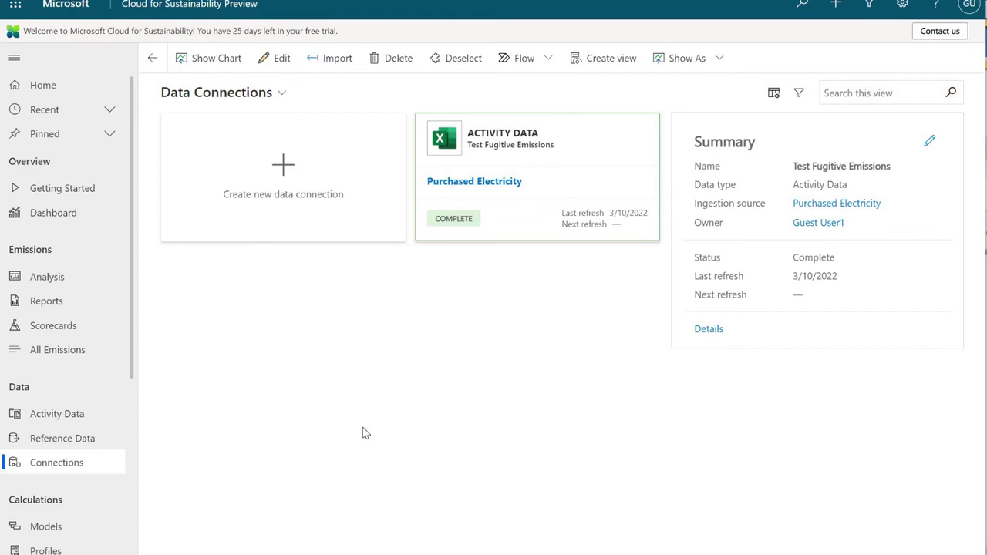
{"action": "left_click", "coordinate": [56, 552]}
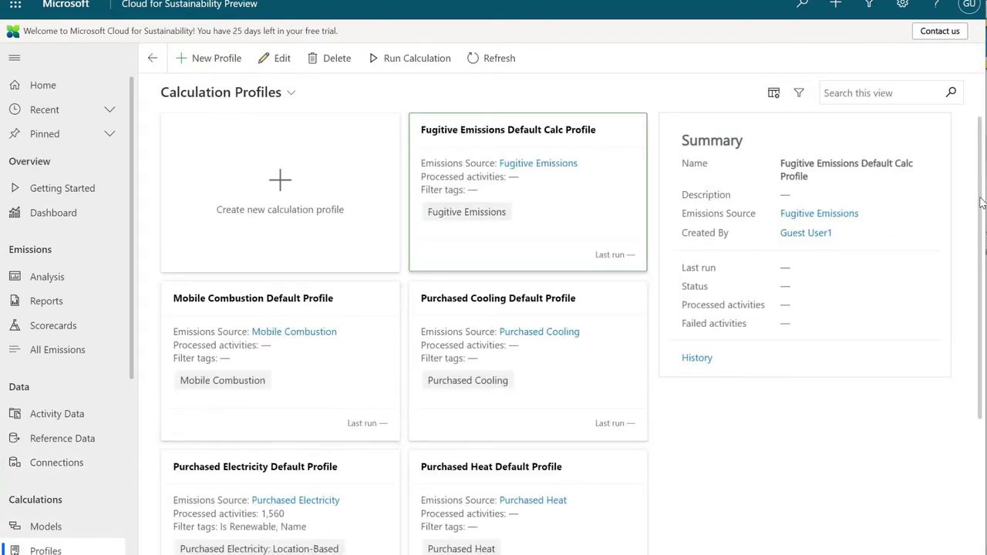
Step: Open the Purchased Electricity Default Profile, which shows 7 failed activities, for editing
{"action": "scroll", "coordinate": [972, 262], "scroll_direction": "down", "scroll_amount": 2}
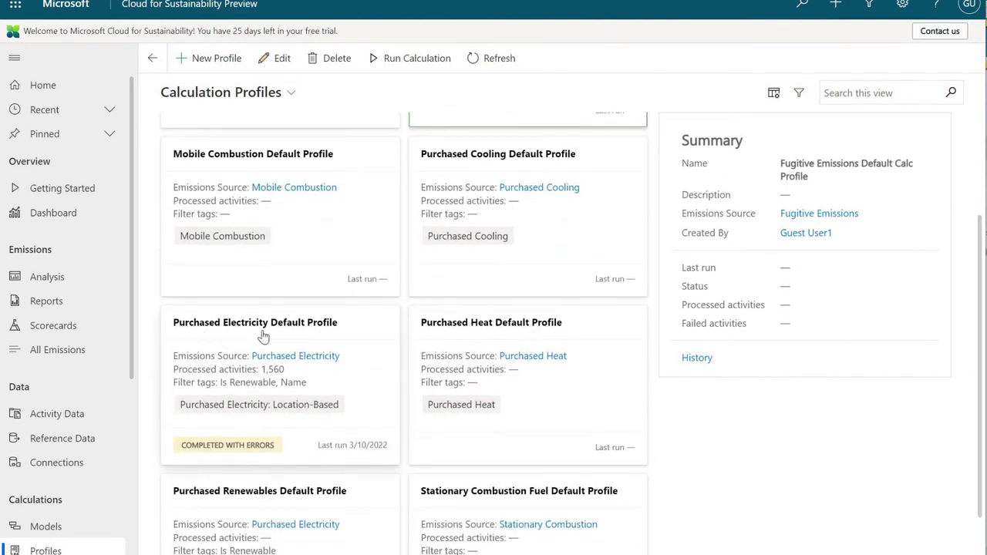
{"action": "left_click", "coordinate": [374, 349]}
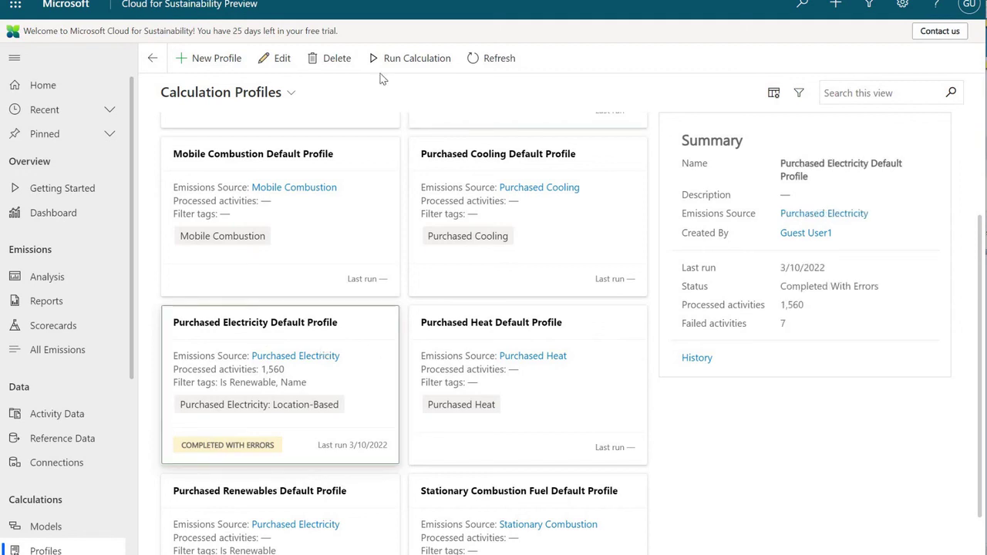
{"action": "left_click", "coordinate": [281, 60]}
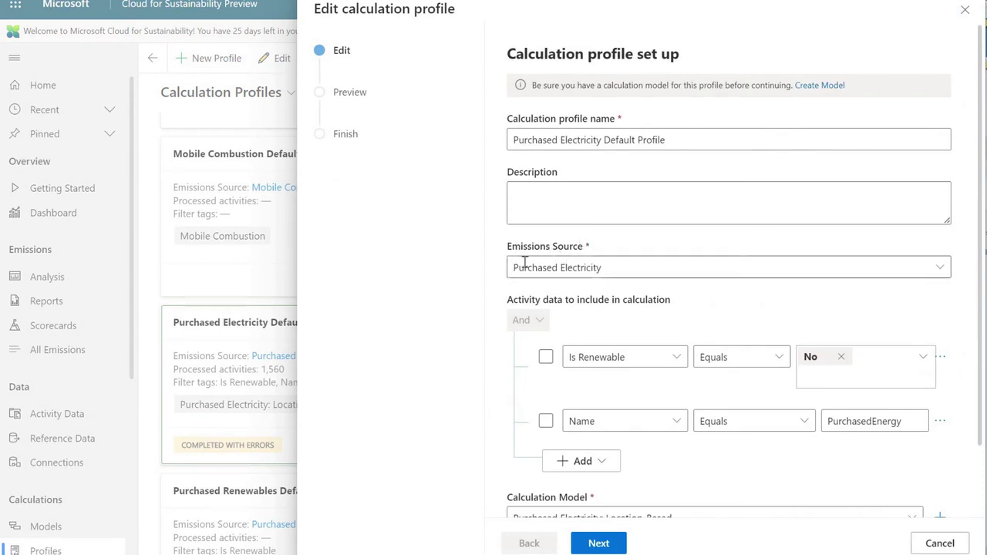
Step: Preview the Purchased Electricity Default Profile's calculation, resave the profile, and close the editor
{"action": "scroll", "coordinate": [981, 253], "scroll_direction": "down", "scroll_amount": 1}
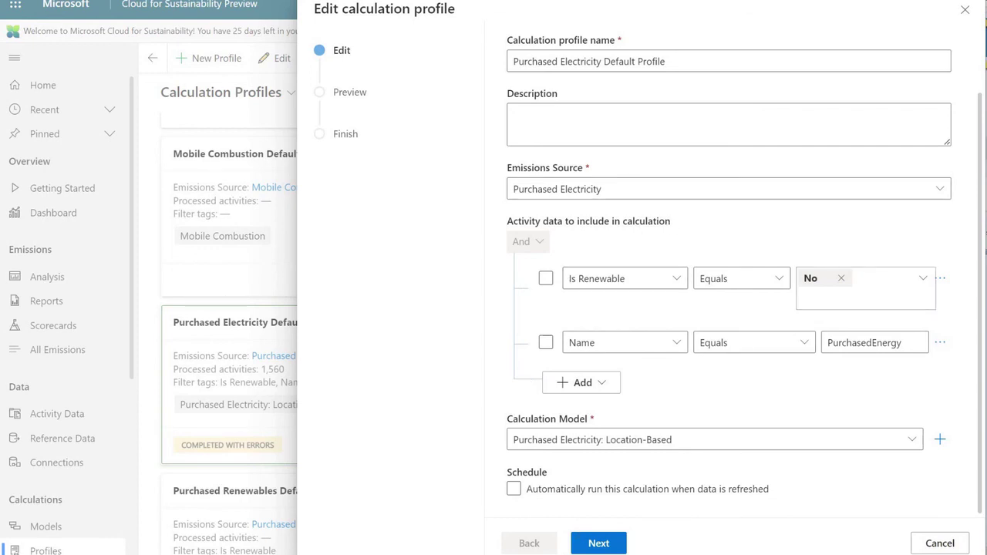
{"action": "left_click", "coordinate": [614, 543]}
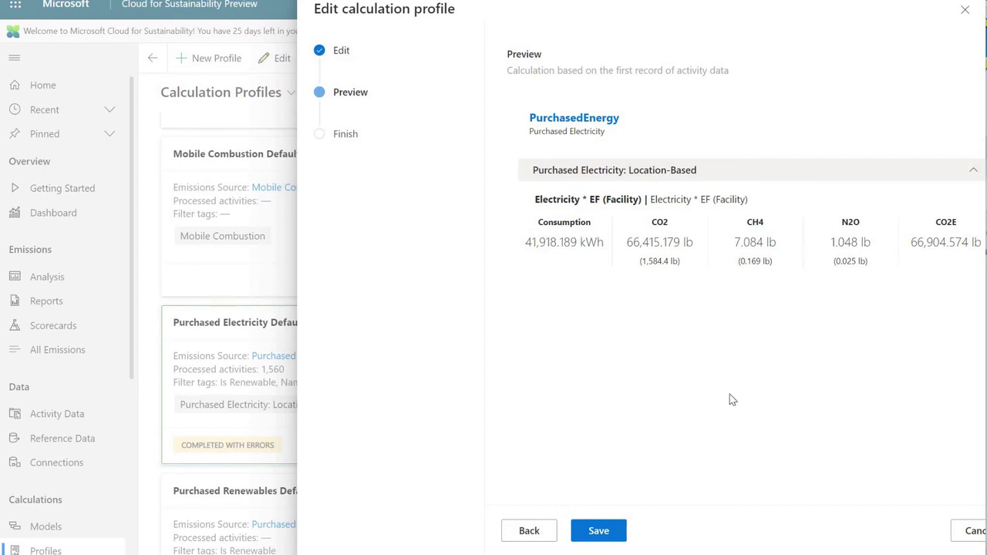
{"action": "left_click", "coordinate": [599, 531]}
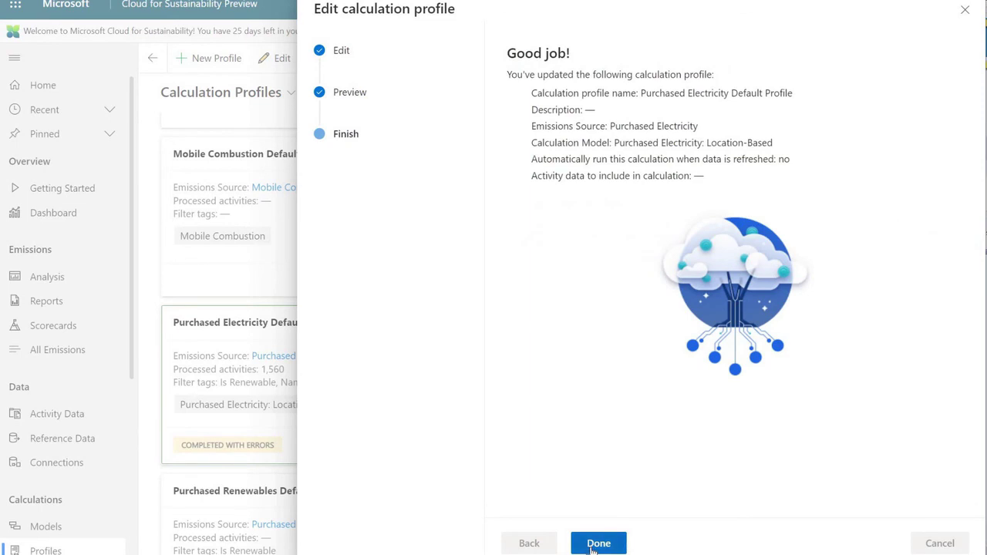
{"action": "left_click", "coordinate": [598, 544]}
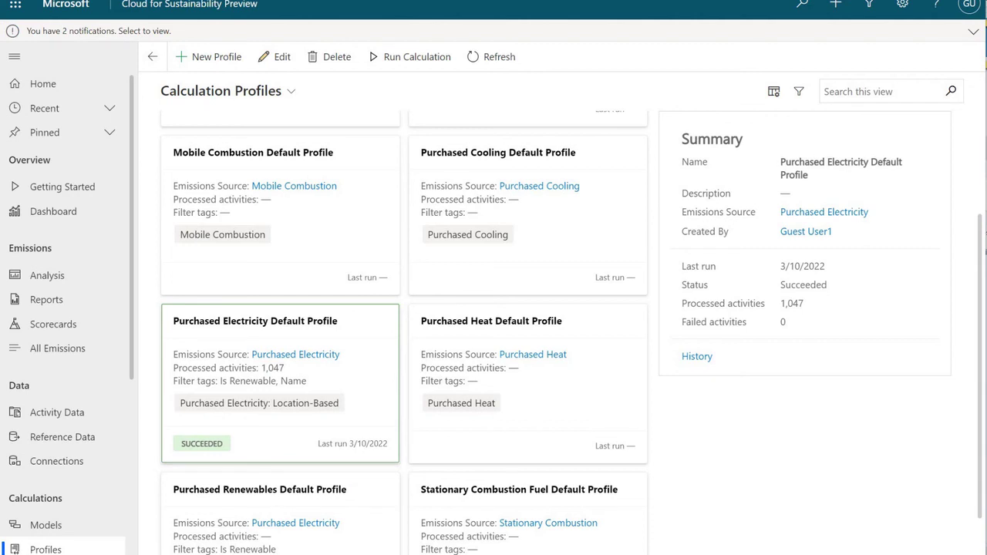
Step: Open the Dashboard once the Purchased Electricity profile shows Succeeded with 0 failed activities
{"action": "left_click", "coordinate": [70, 213]}
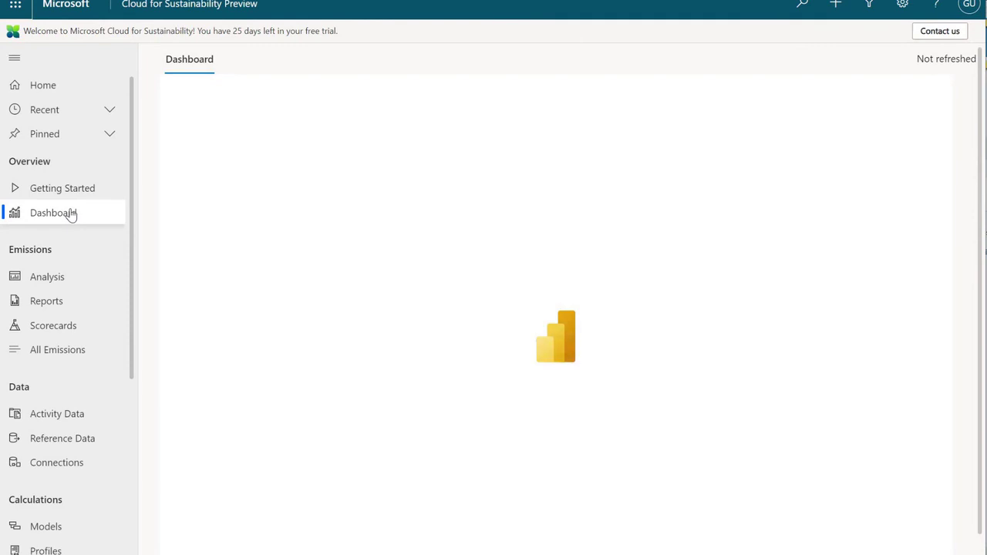
Step: Reload the Dashboard so the emissions report refreshes its figures
{"action": "left_click", "coordinate": [70, 213]}
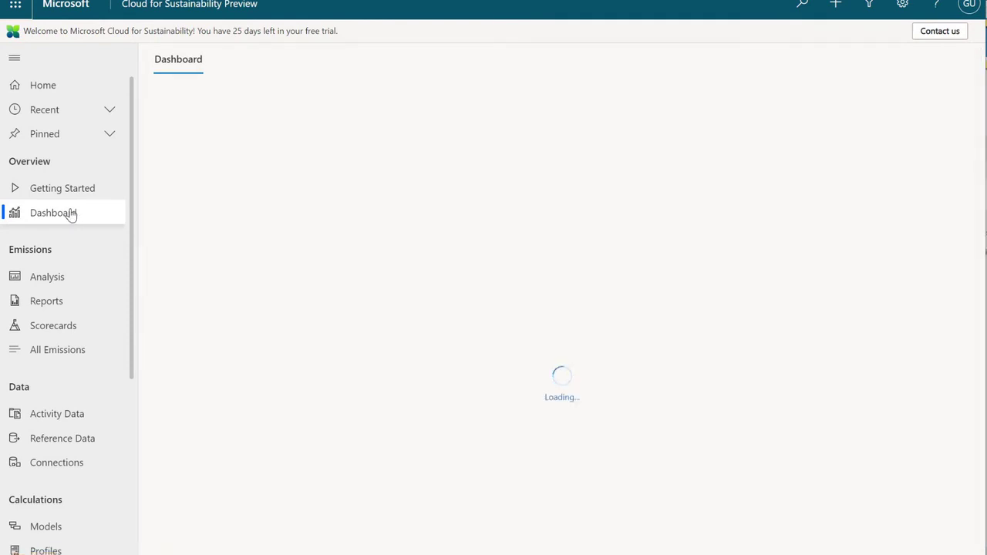